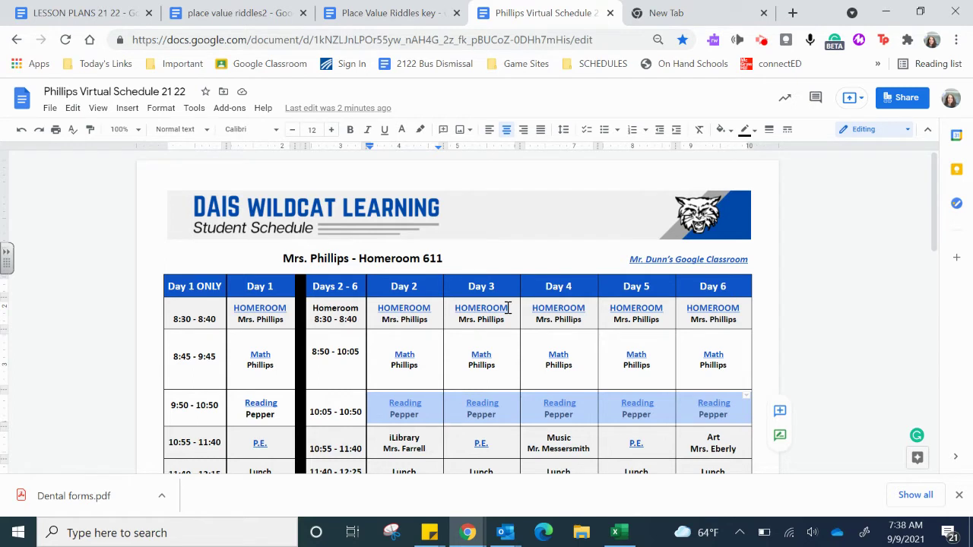
- Show the Google Classroom link behind the Math entry in Day 2 of the Phillips Virtual Schedule
click(407, 355)
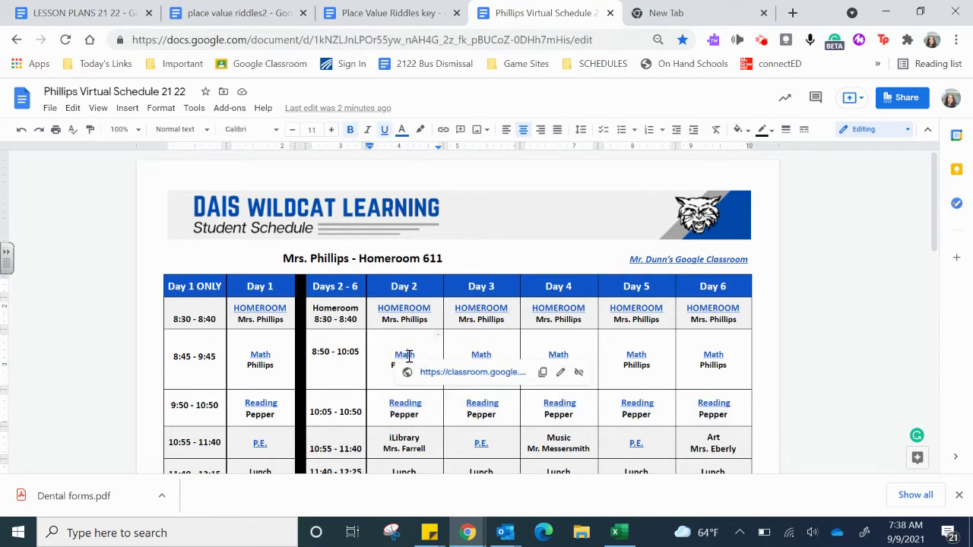
- Follow the Math link into the Math A class and view its Classwork page
click(463, 372)
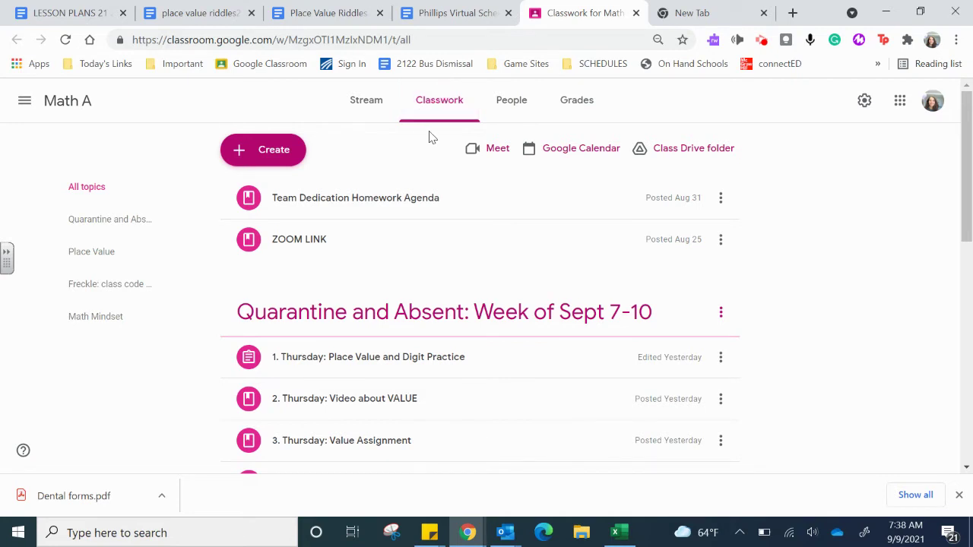
click(358, 114)
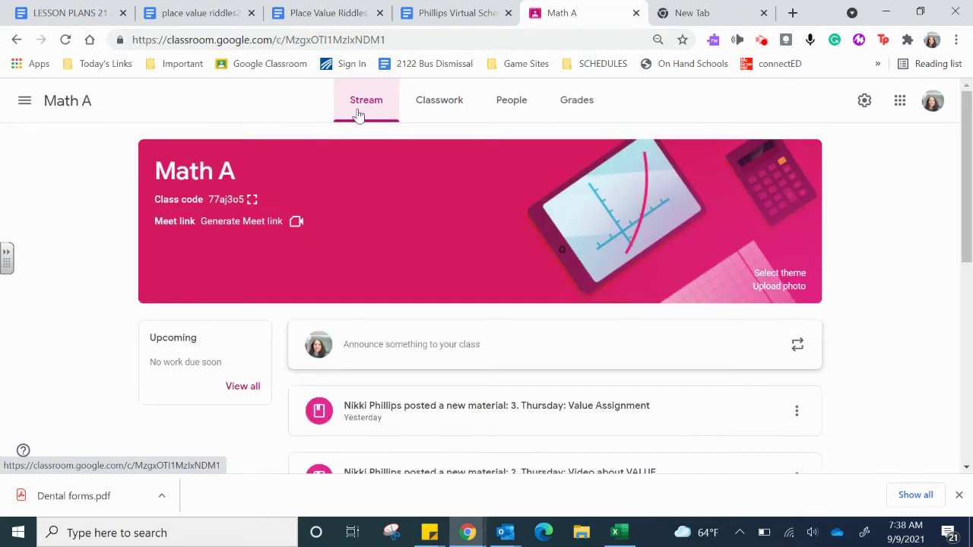
click(439, 105)
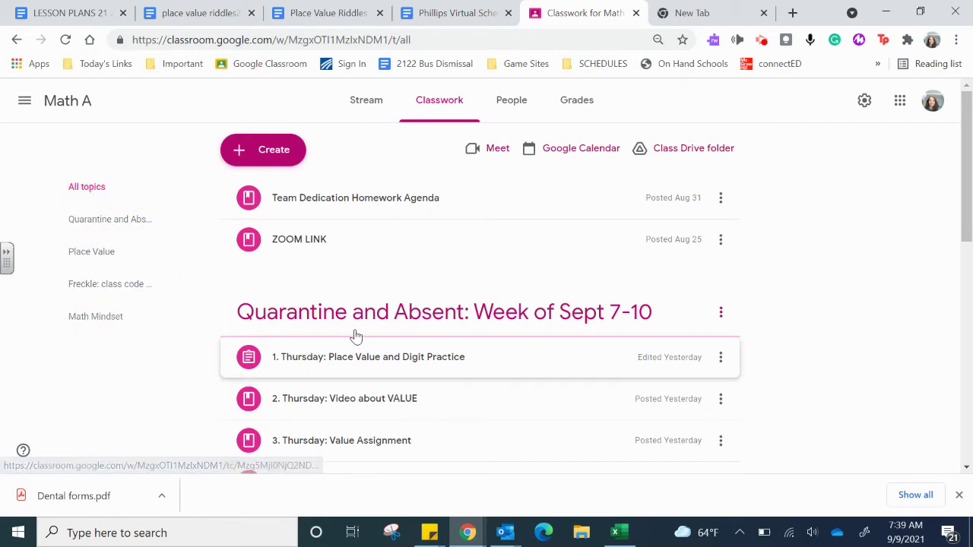
- Move the Quarantine and Absent topic down one place, then review its Thursday, Wednesday and Tuesday posts
click(719, 315)
click(703, 442)
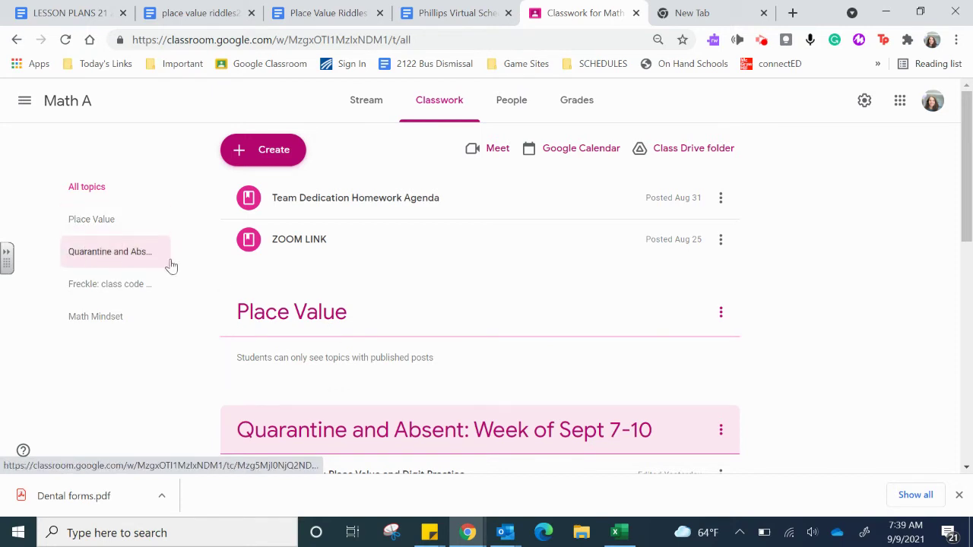
scroll(390, 435, down, 3)
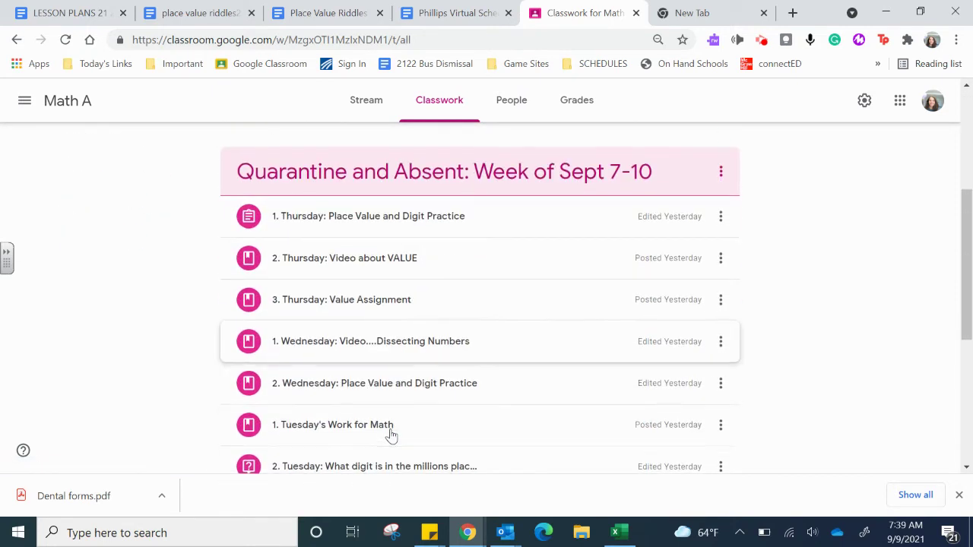
scroll(390, 435, down, 1)
scroll(390, 435, up, 1)
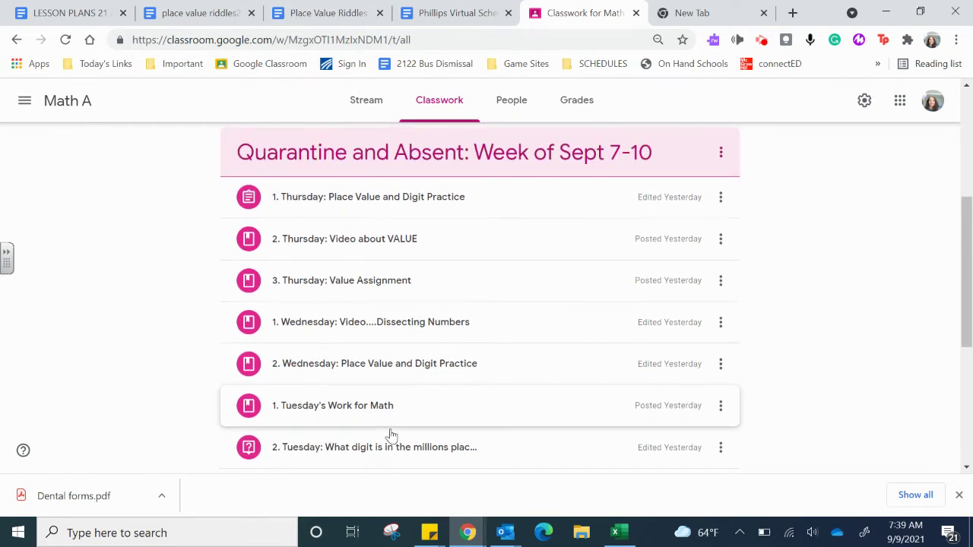
scroll(475, 433, down, 1)
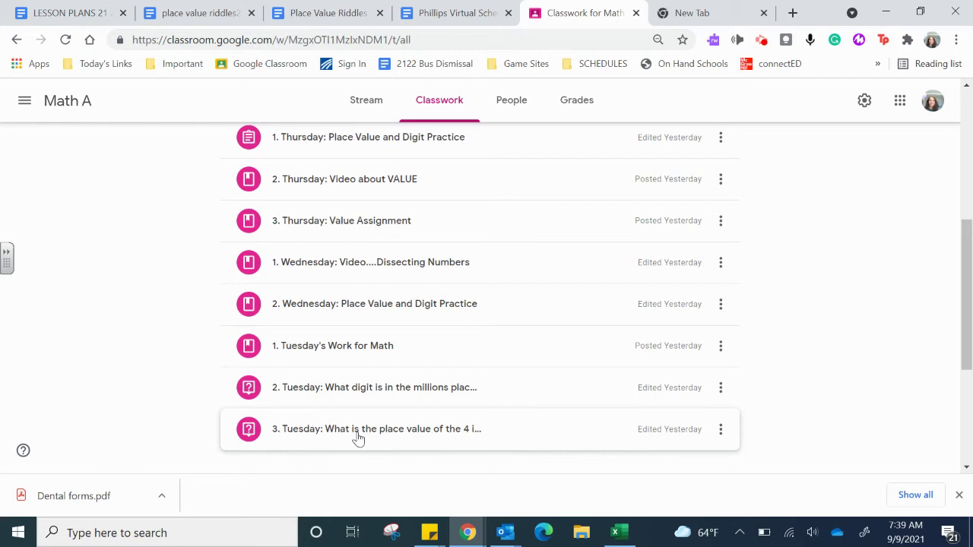
scroll(358, 439, up, 1)
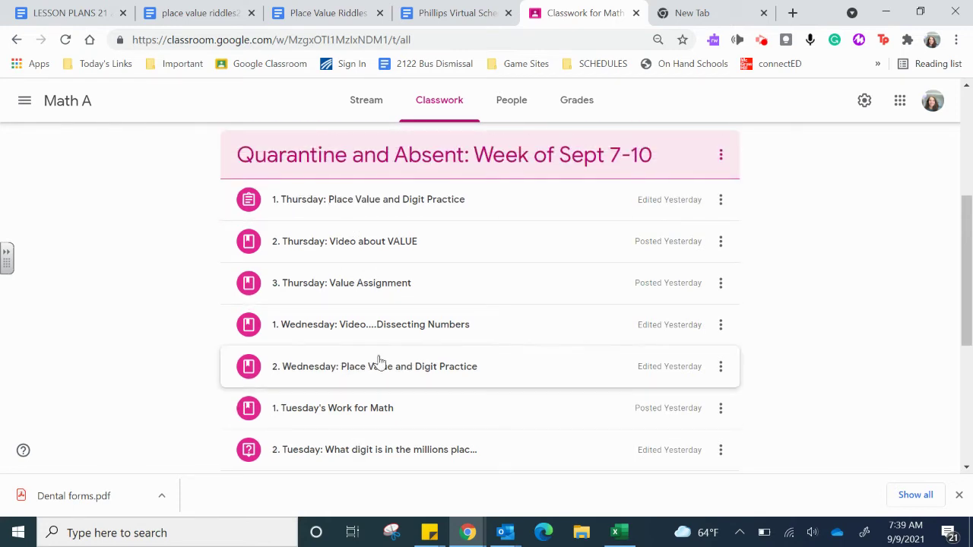
scroll(380, 361, down, 2)
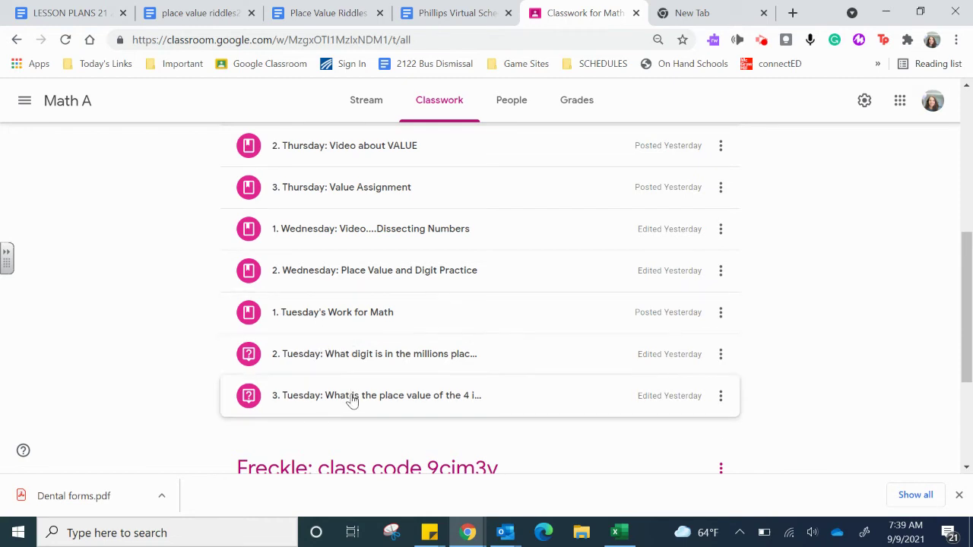
click(329, 321)
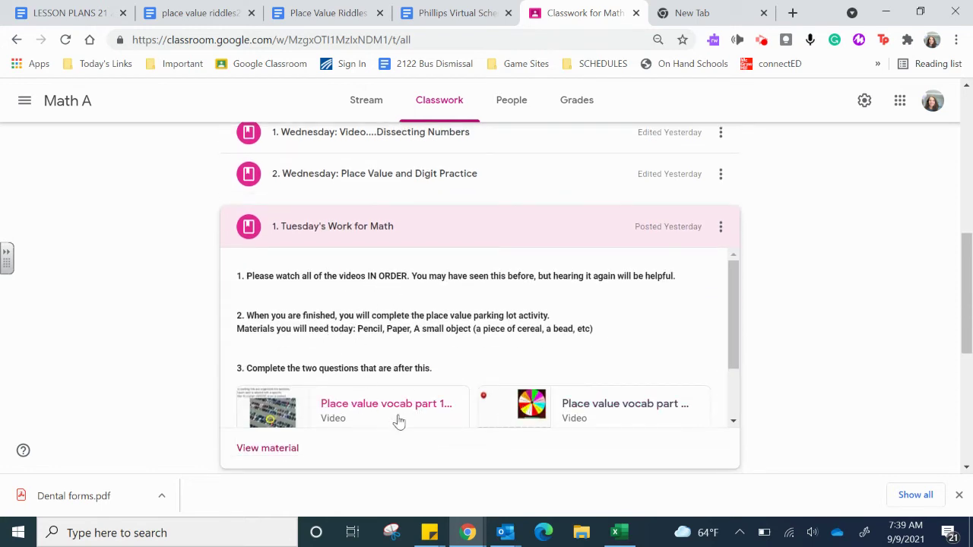
scroll(403, 413, down, 1)
scroll(404, 415, up, 1)
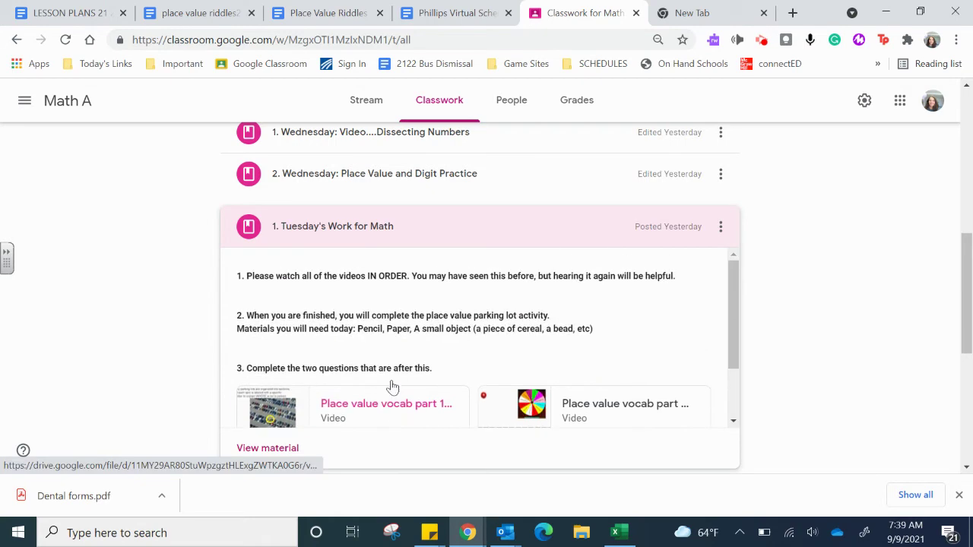
scroll(378, 380, up, 1)
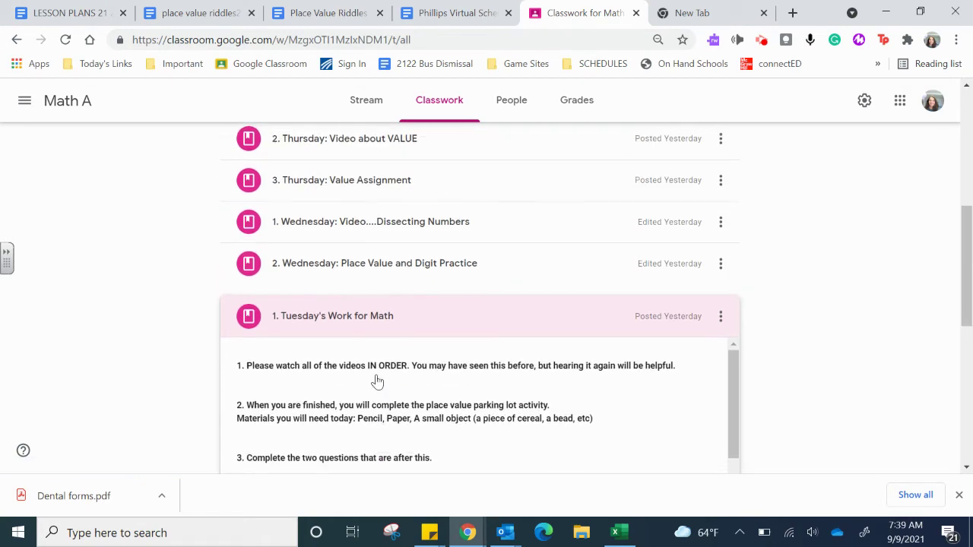
click(351, 321)
scroll(349, 321, up, 1)
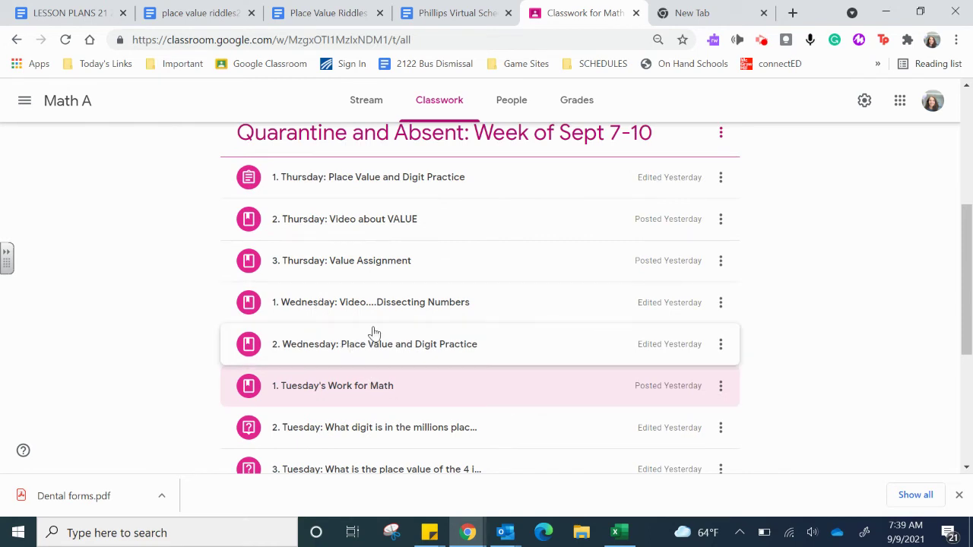
click(361, 358)
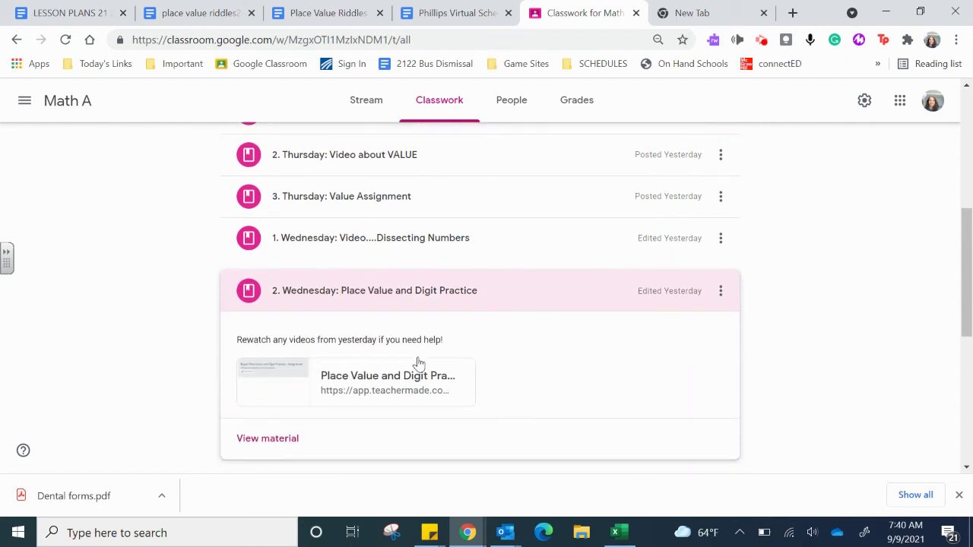
scroll(385, 367, up, 1)
click(383, 348)
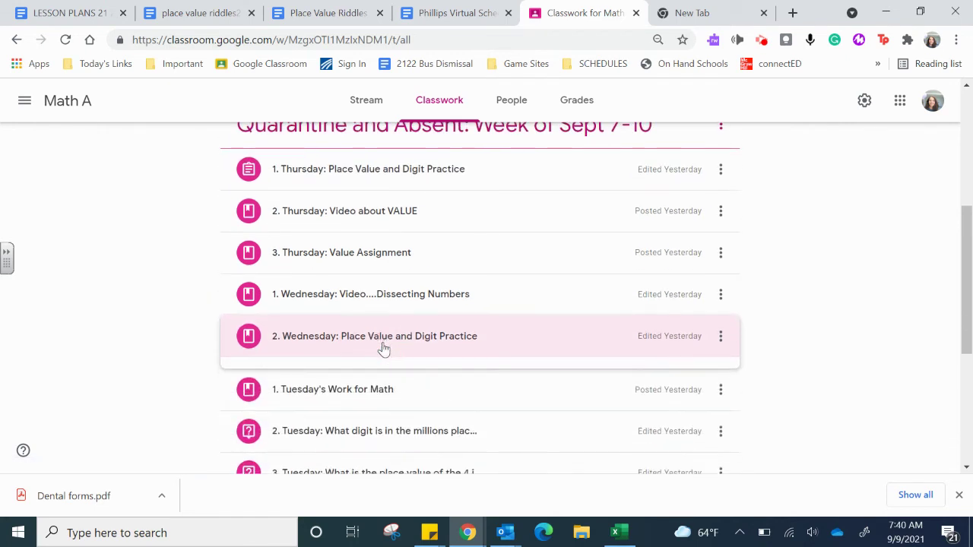
scroll(380, 348, up, 2)
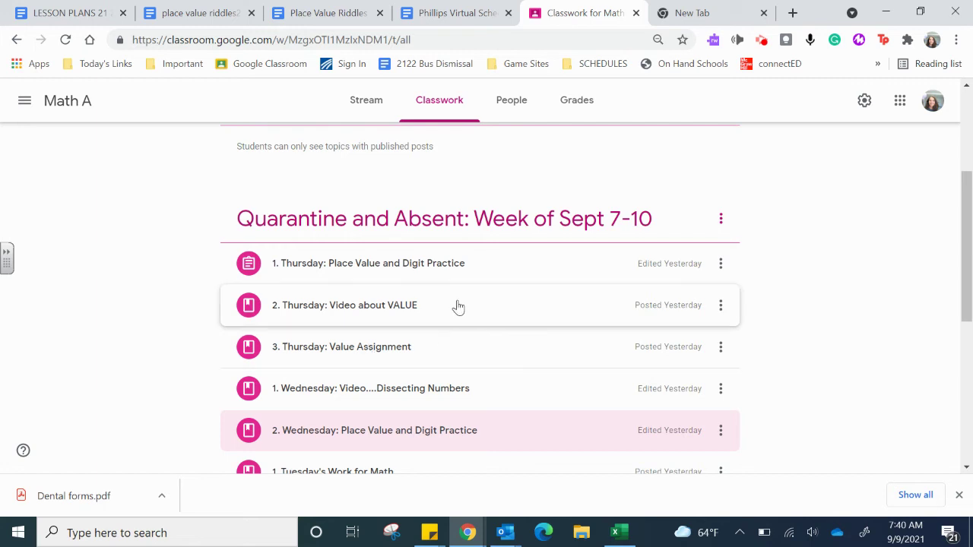
scroll(438, 272, down, 1)
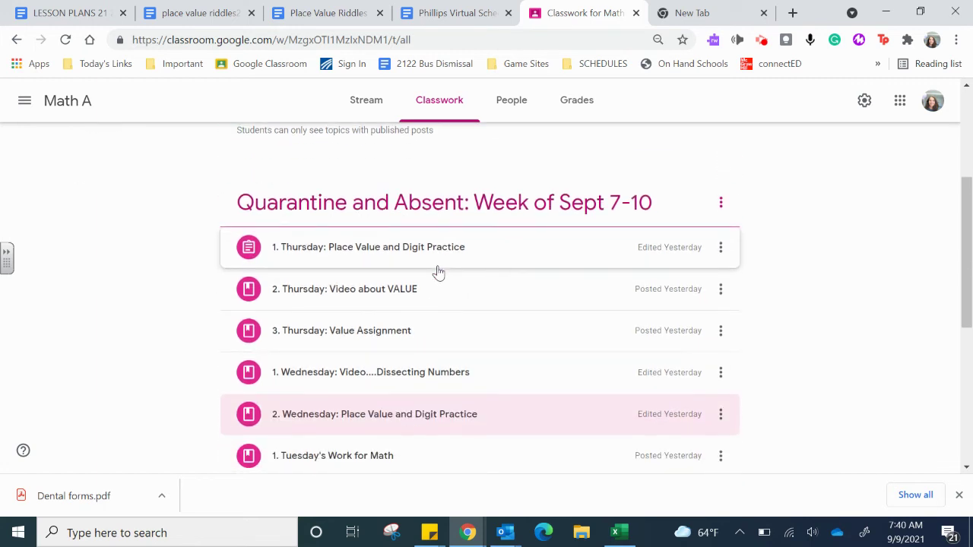
scroll(438, 272, up, 1)
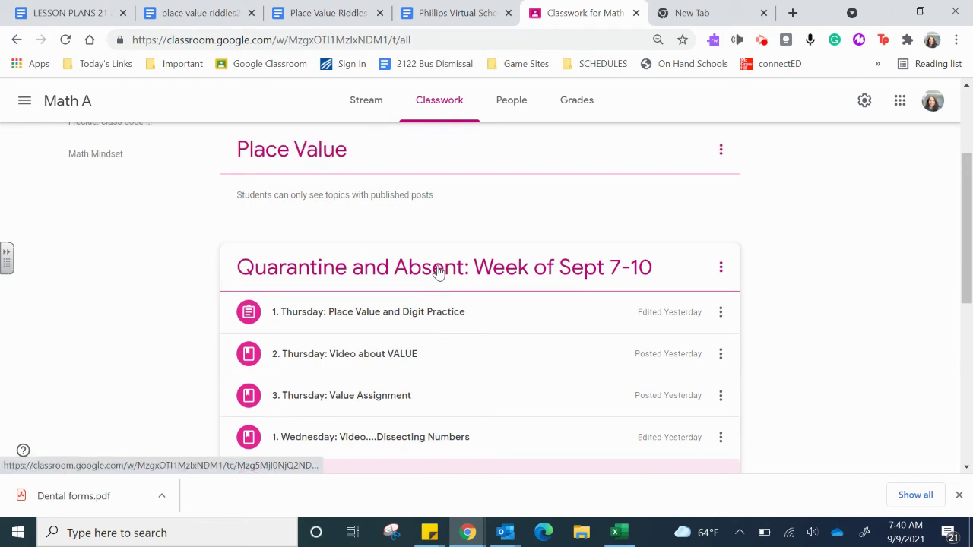
- Switch to the second Social Studies B class and view its Quarantine and Absent Classwork topic
click(25, 101)
scroll(75, 286, down, 2)
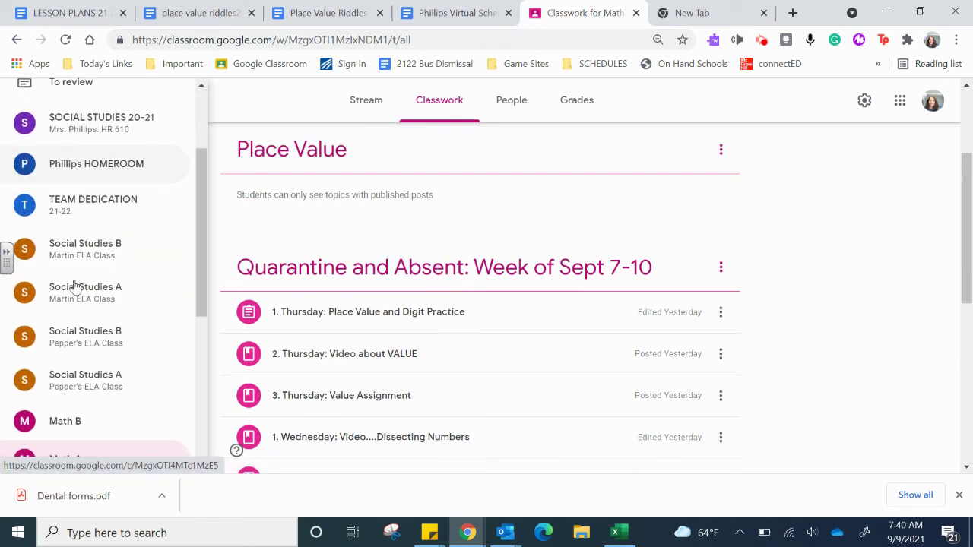
click(76, 331)
click(433, 111)
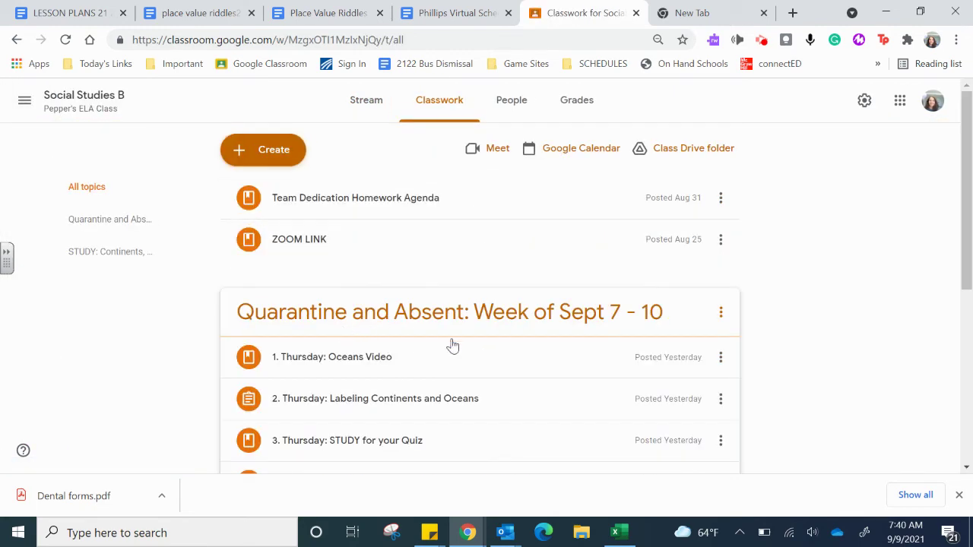
scroll(472, 349, down, 3)
scroll(472, 350, up, 2)
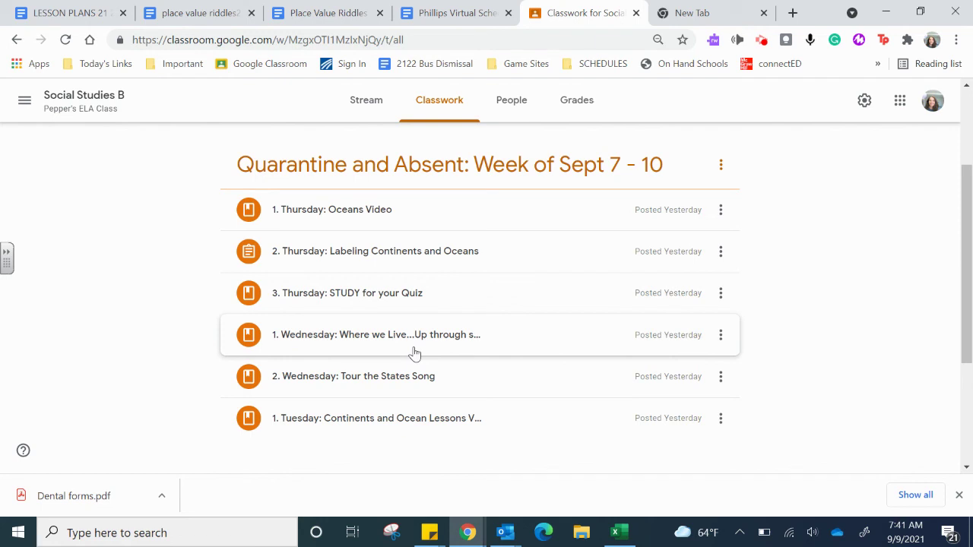
scroll(414, 353, up, 1)
click(338, 292)
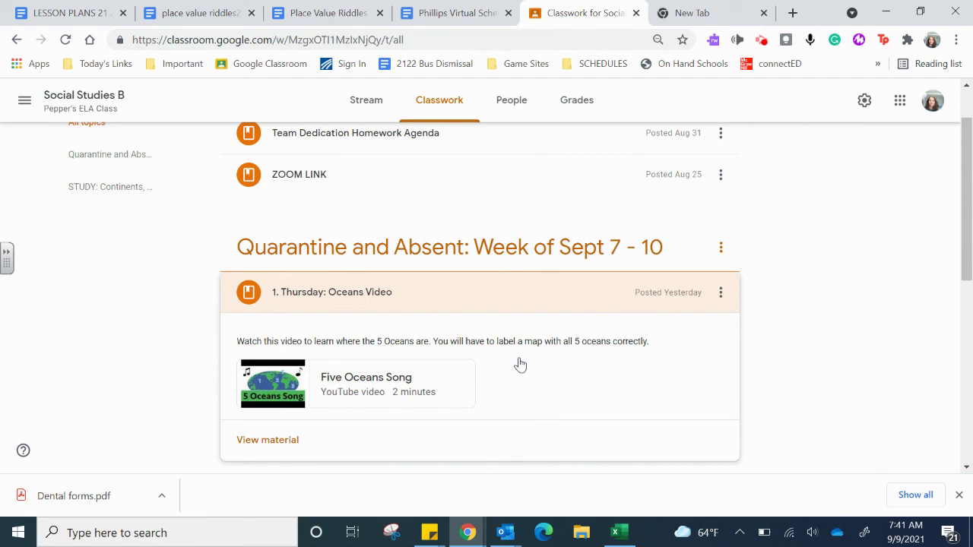
click(374, 296)
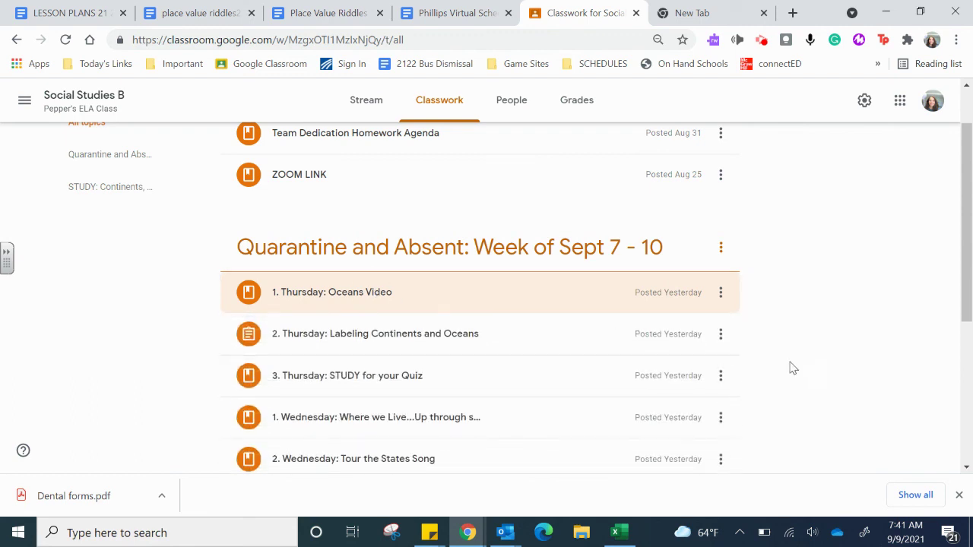
scroll(790, 368, up, 2)
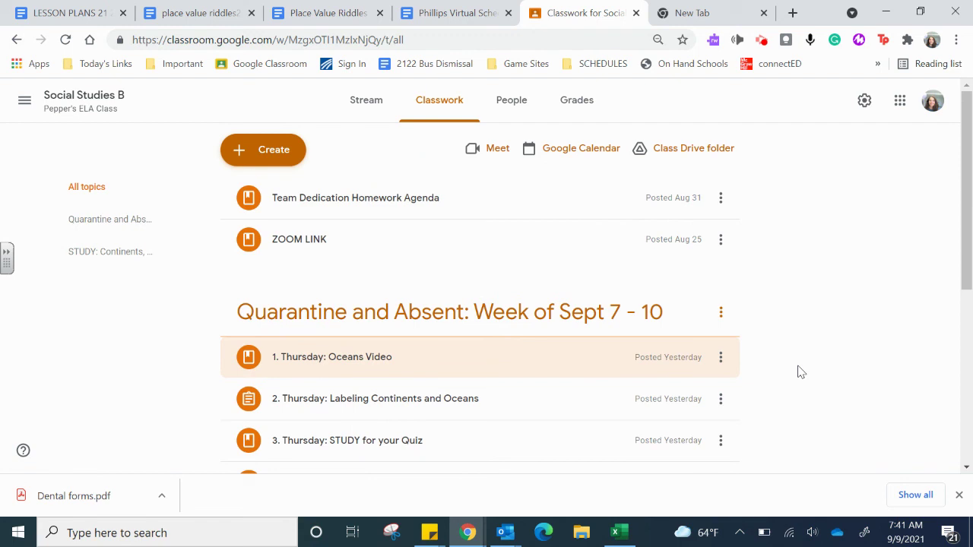